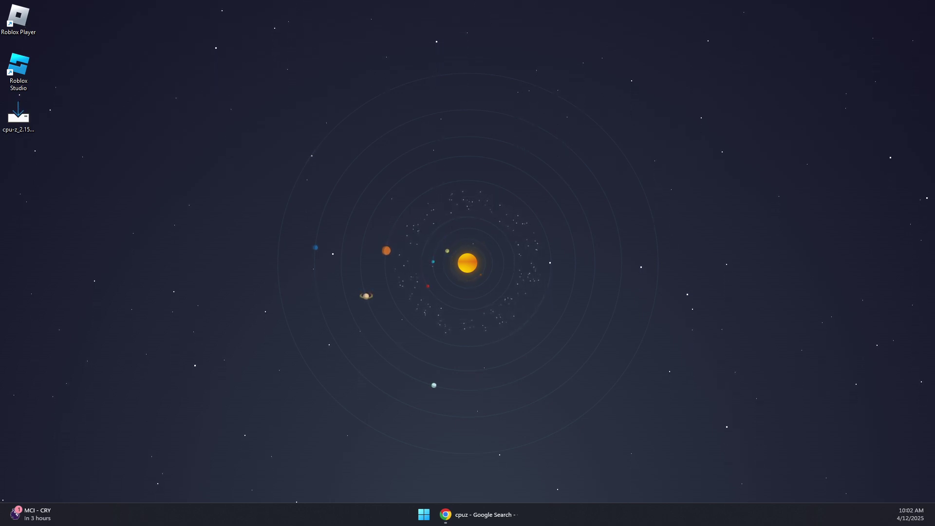
- Restore Chrome and re-run the Google search for 'cpuz'
{"action": "left_click", "coordinate": [514, 515]}
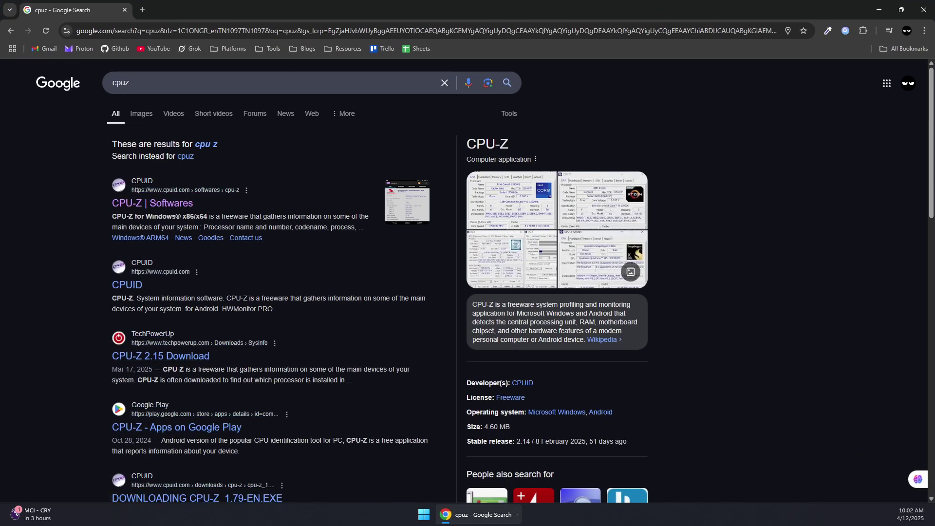
{"action": "double_click", "coordinate": [115, 83]}
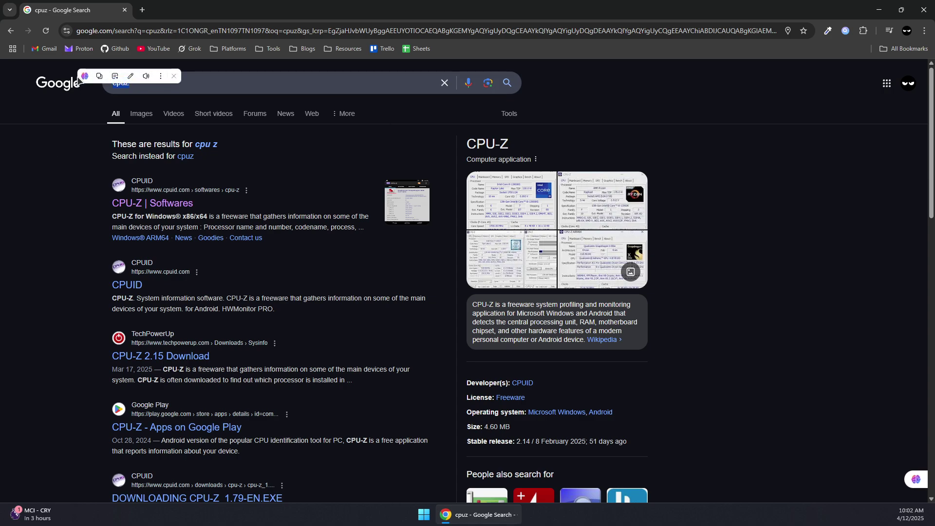
{"action": "type", "text": "cpuz"}
{"action": "key", "text": "Return"}
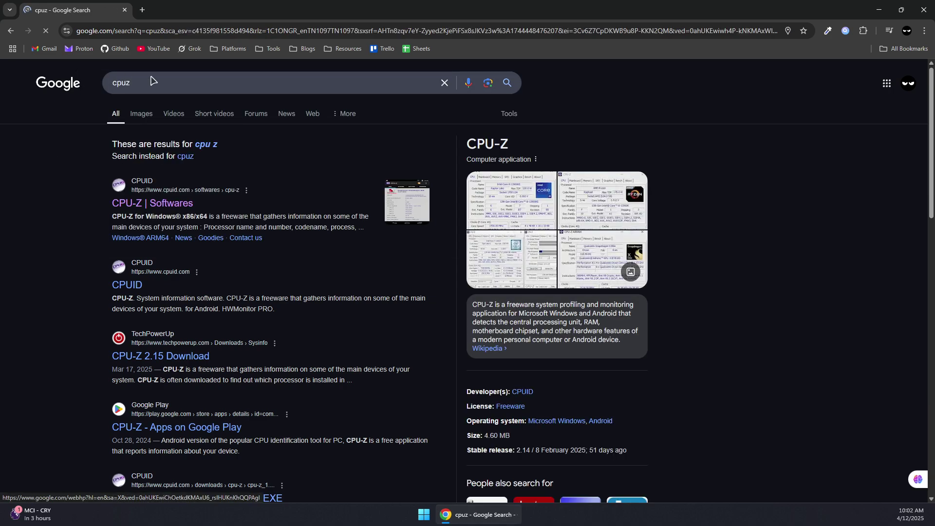
- Open the CPUID CPU-Z software page, review its download versions, and minimize Chrome
{"action": "left_click", "coordinate": [157, 204]}
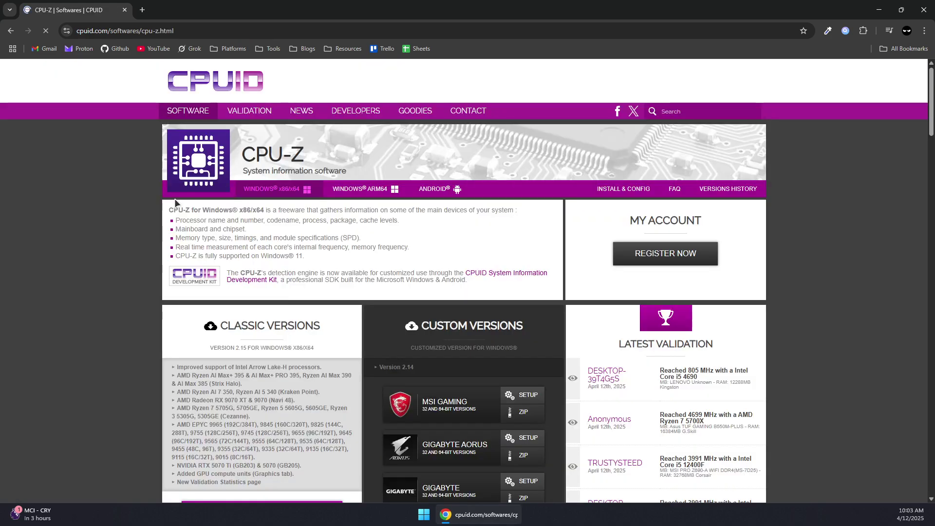
{"action": "scroll", "coordinate": [186, 207], "scroll_direction": "down", "scroll_amount": 3}
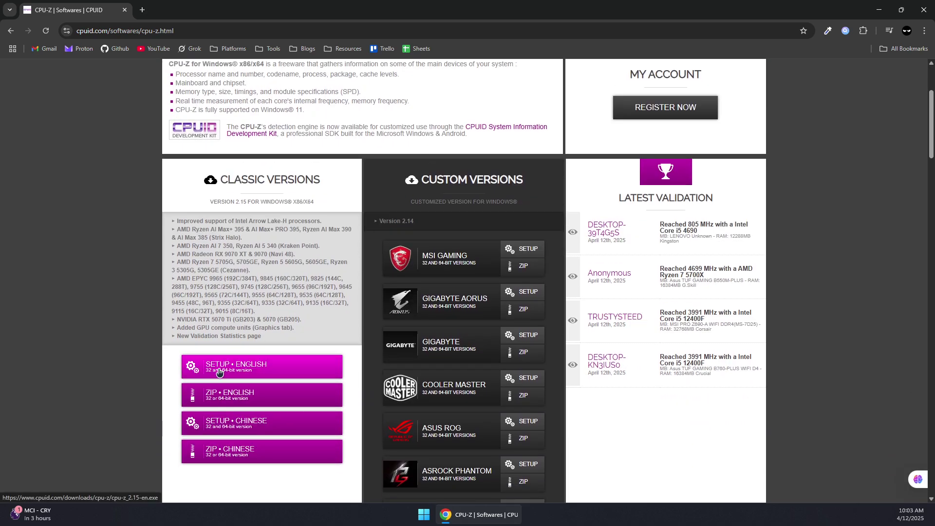
{"action": "scroll", "coordinate": [222, 371], "scroll_direction": "down", "scroll_amount": 3}
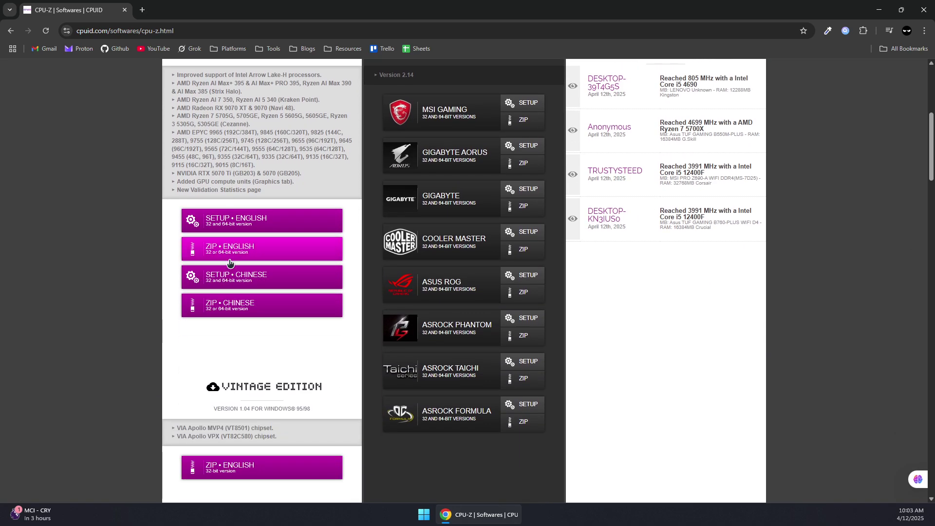
{"action": "left_click", "coordinate": [879, 10]}
- Launch CPU-Z from a 'cpu-z' search and view the Core i7 9700K CPU tab listing AVX2
{"action": "left_click", "coordinate": [22, 116]}
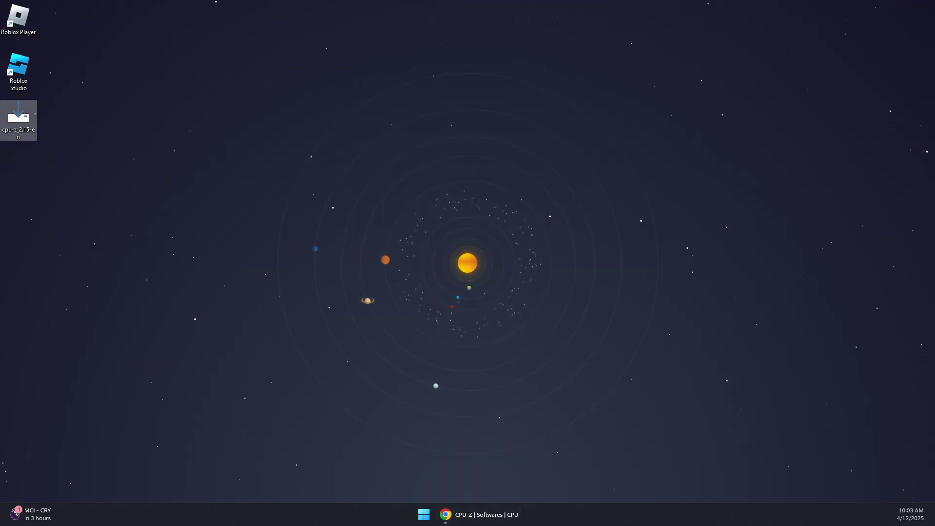
{"action": "key", "text": "super"}
{"action": "type", "text": "c"}
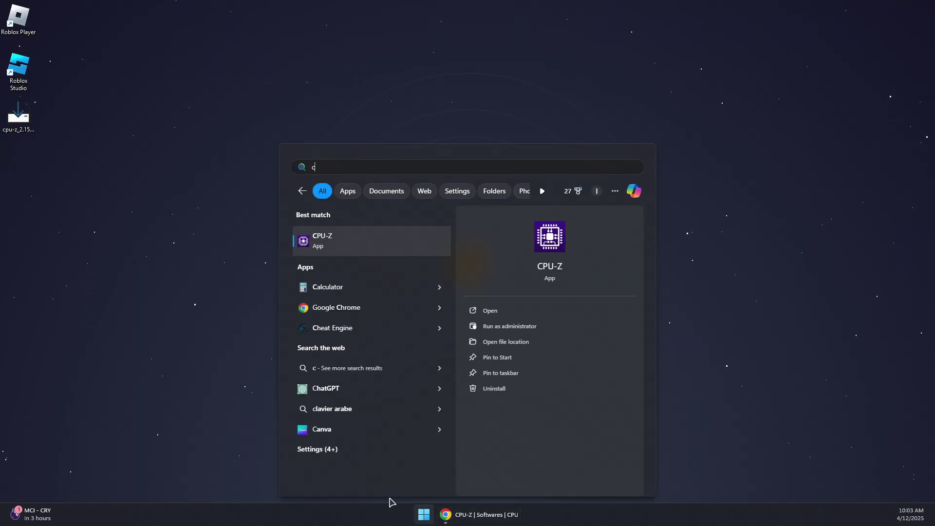
{"action": "type", "text": "pu-z"}
{"action": "left_click", "coordinate": [327, 241]}
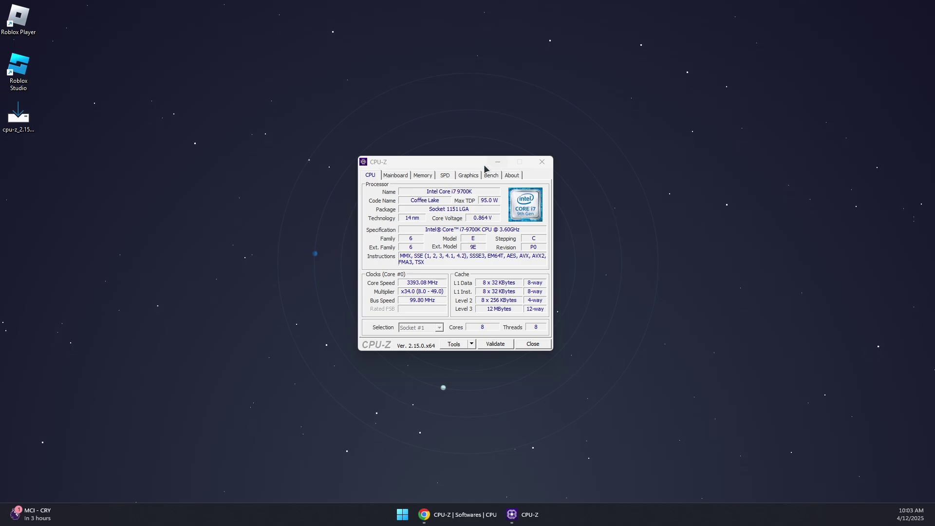
{"action": "left_click", "coordinate": [370, 181]}
{"action": "left_click", "coordinate": [412, 260]}
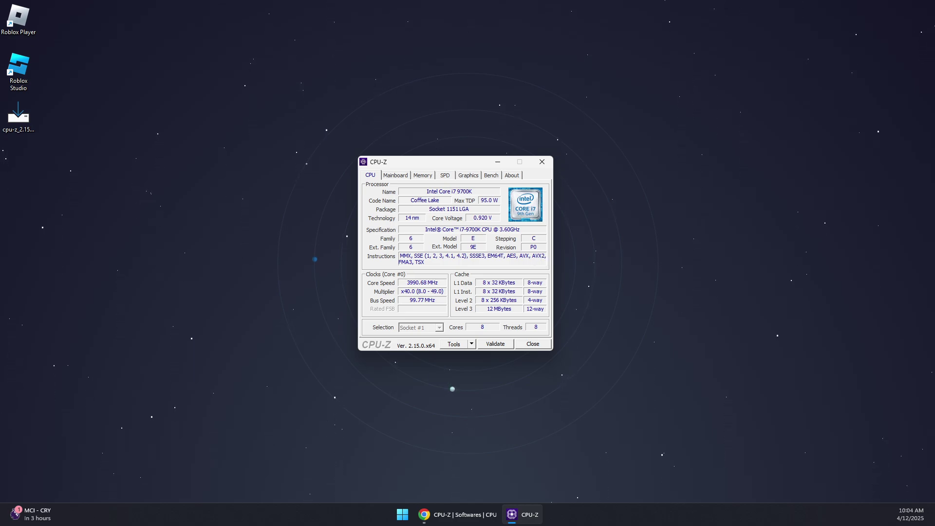
{"action": "left_click", "coordinate": [452, 389]}
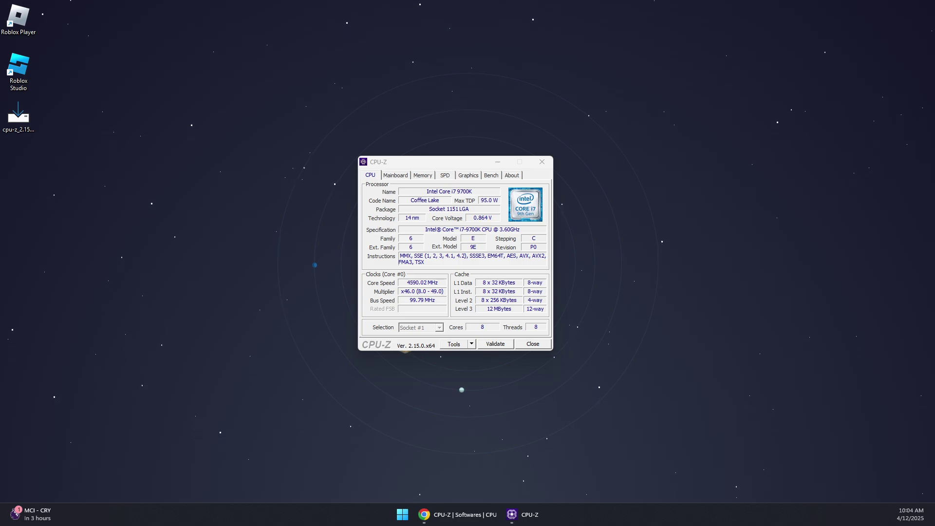
- Google 'b360 plus msi' in a new Chrome tab
{"action": "left_click", "coordinate": [426, 516]}
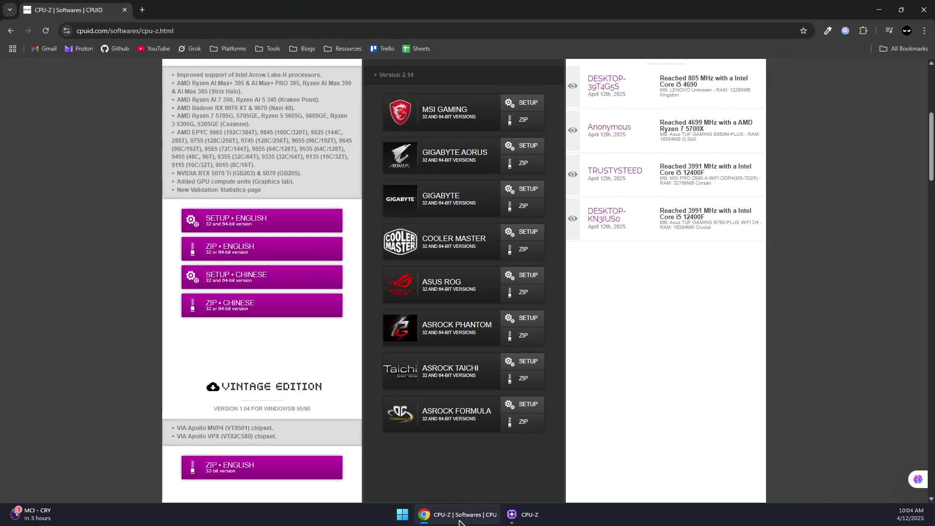
{"action": "left_click", "coordinate": [142, 10]}
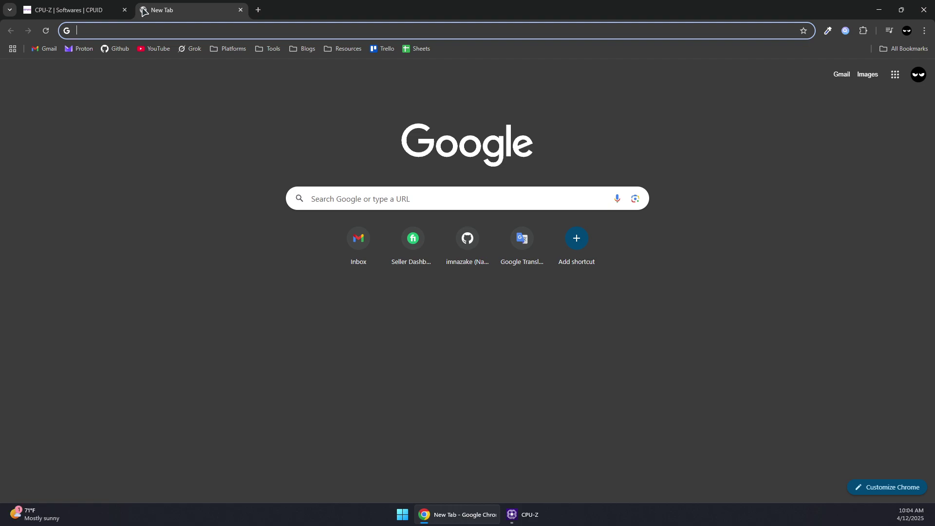
{"action": "type", "text": "b"}
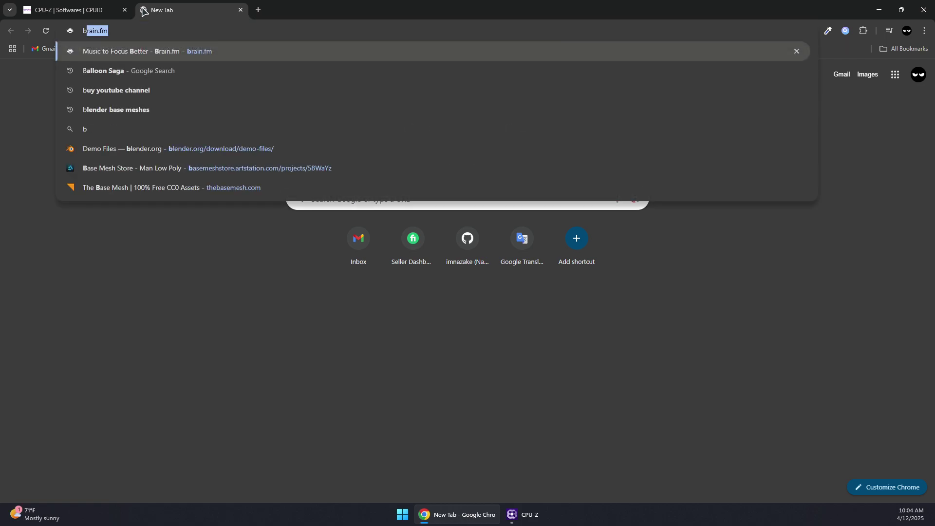
{"action": "type", "text": "3"}
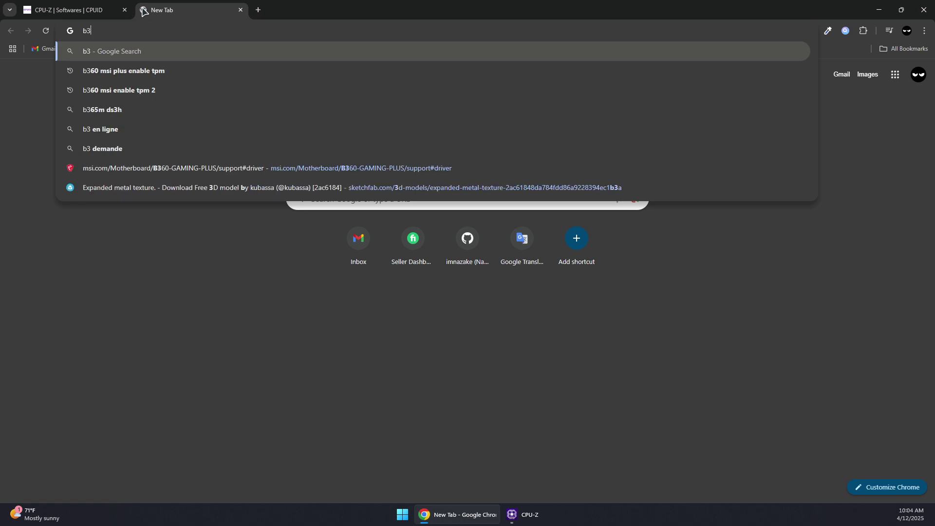
{"action": "type", "text": "60 plus msi"}
{"action": "key", "text": "Return"}
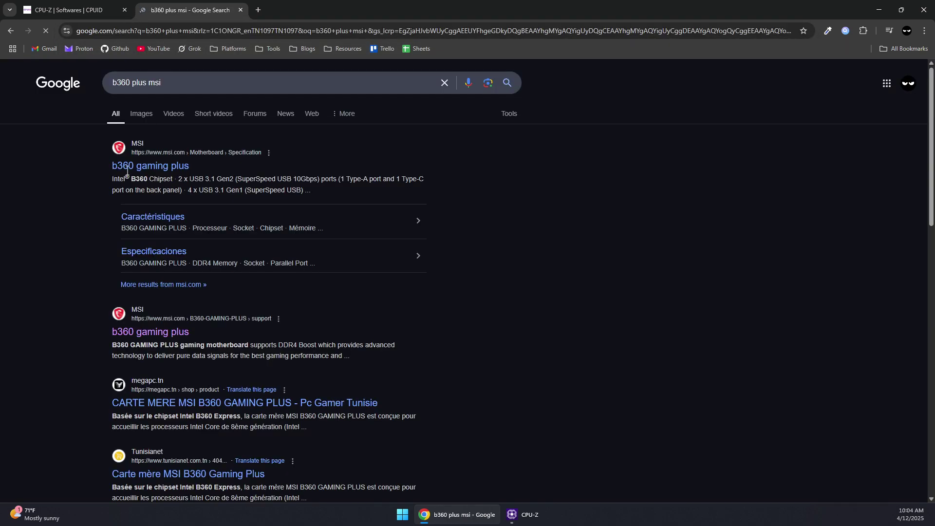
- Open MSI's B360 GAMING PLUS support page and highlight the latest BIOS 7B22v2E (2024-08-09)
{"action": "left_click", "coordinate": [164, 341]}
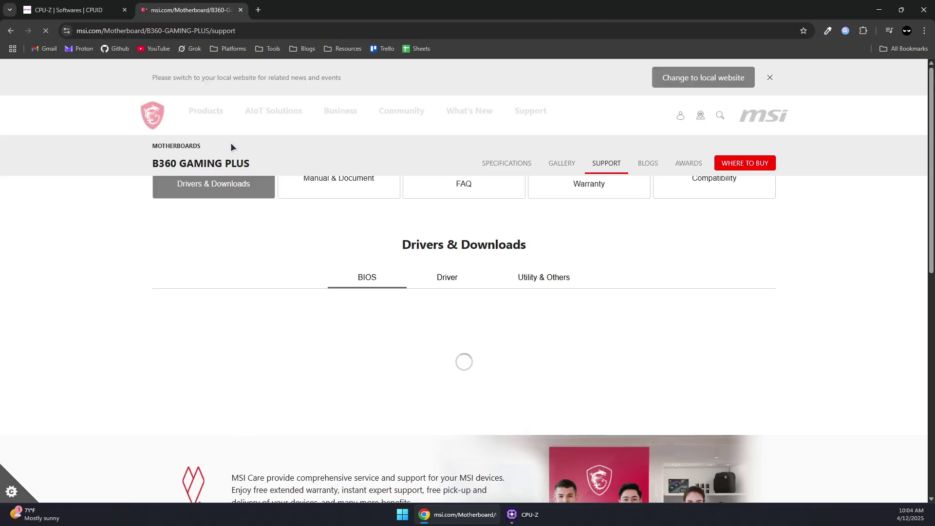
{"action": "scroll", "coordinate": [291, 250], "scroll_direction": "down", "scroll_amount": 2}
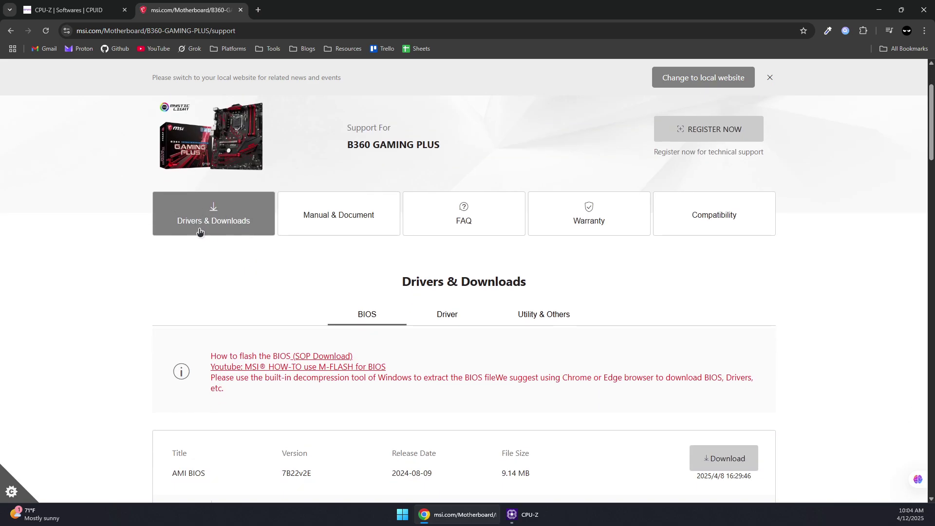
{"action": "scroll", "coordinate": [229, 214], "scroll_direction": "down", "scroll_amount": 3}
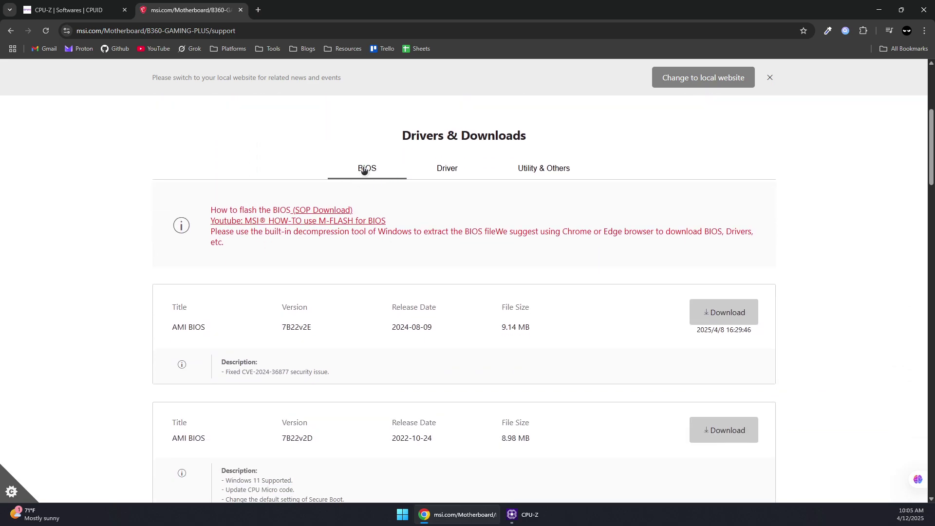
{"action": "left_click_drag", "start_coordinate": [171, 327], "coordinate": [722, 314]}
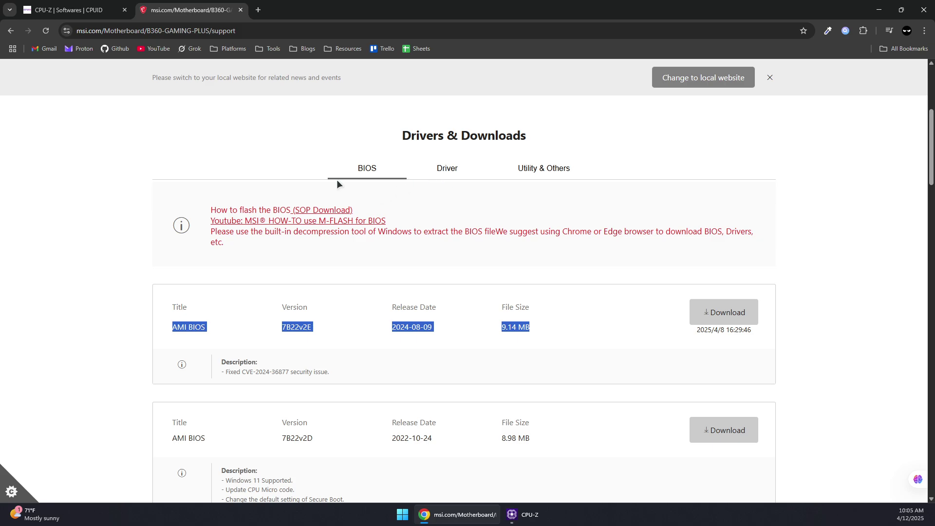
- Show the Driver tab and check Intel Chipset Driver 10.1.19502.8391 for Win11 64
{"action": "left_click", "coordinate": [477, 176]}
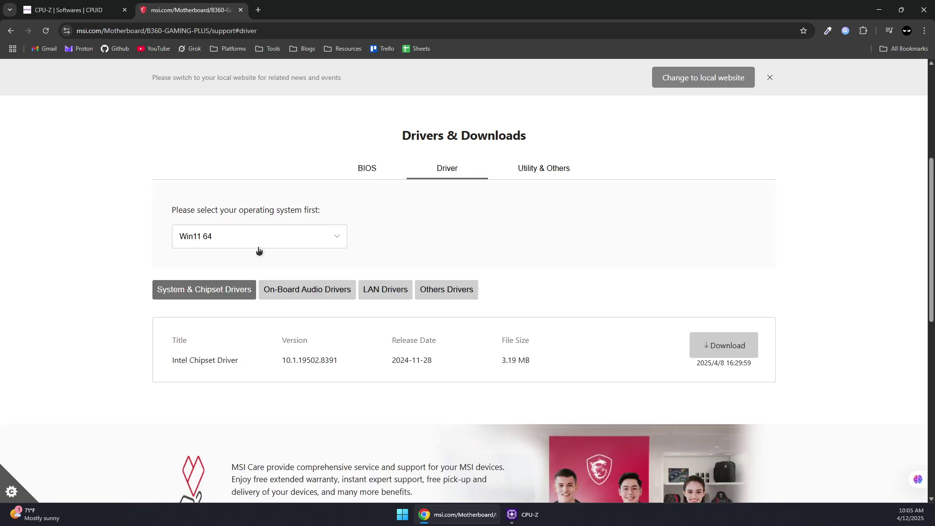
{"action": "mouse_move", "coordinate": [172, 361]}
{"action": "left_mouse_down"}
{"action": "mouse_move", "coordinate": [246, 361]}
{"action": "mouse_move", "coordinate": [154, 361]}
{"action": "left_mouse_up"}
{"action": "left_click", "coordinate": [250, 362]}
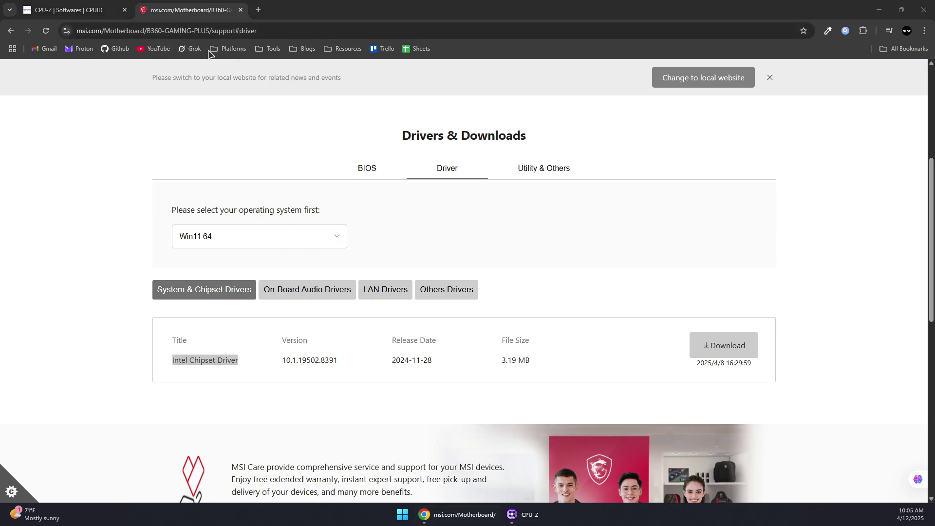
- Close Chrome and open Windows Update settings via a 'windows update' search
{"action": "left_click", "coordinate": [302, 8]}
{"action": "key", "text": "alt+F4"}
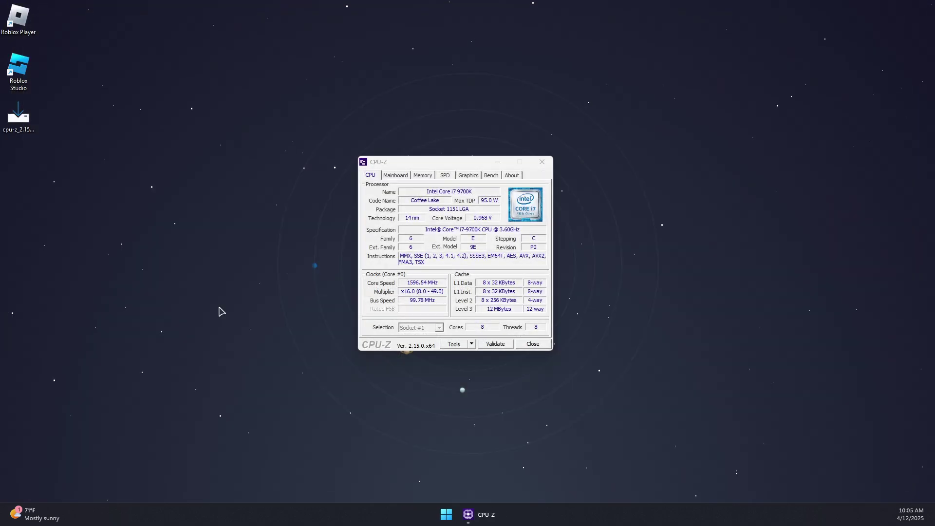
{"action": "left_click", "coordinate": [446, 514]}
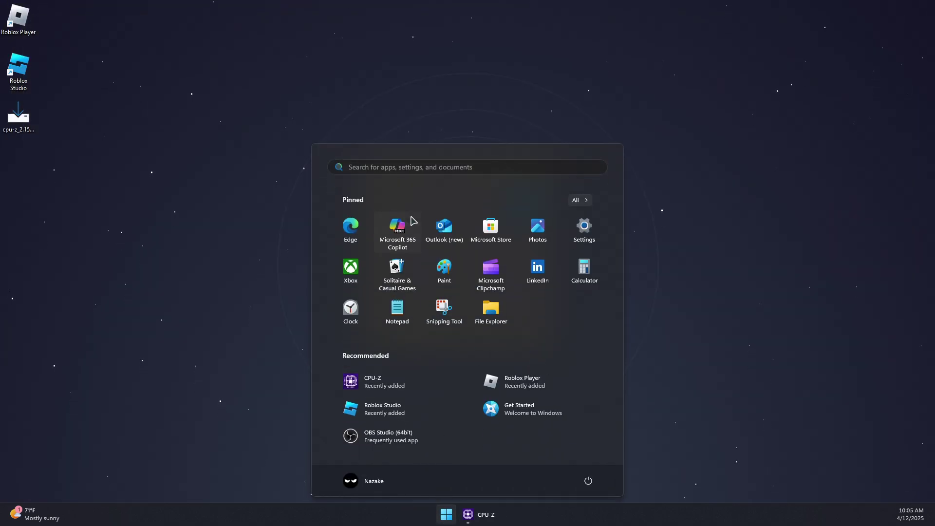
{"action": "type", "text": "windows update"}
{"action": "left_click", "coordinate": [360, 240]}
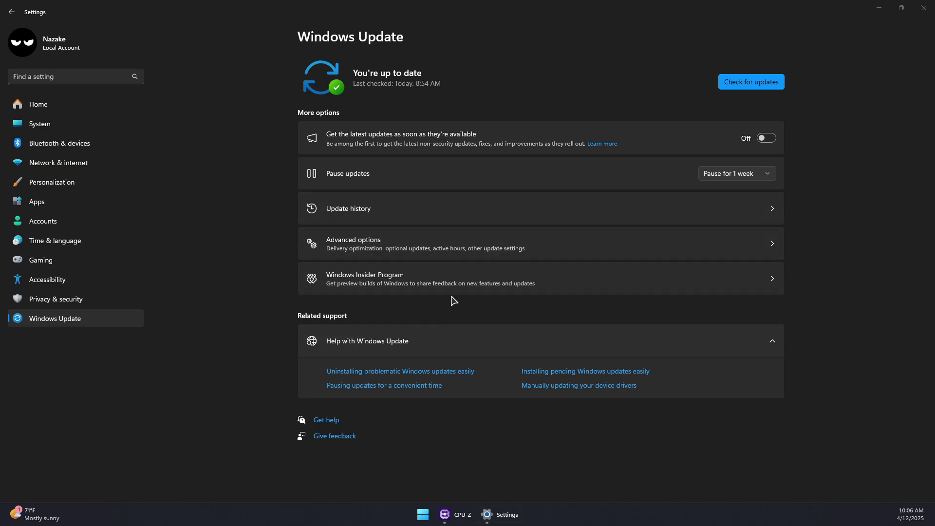
- Close the Settings window and the CPU-Z window
{"action": "left_click", "coordinate": [924, 7]}
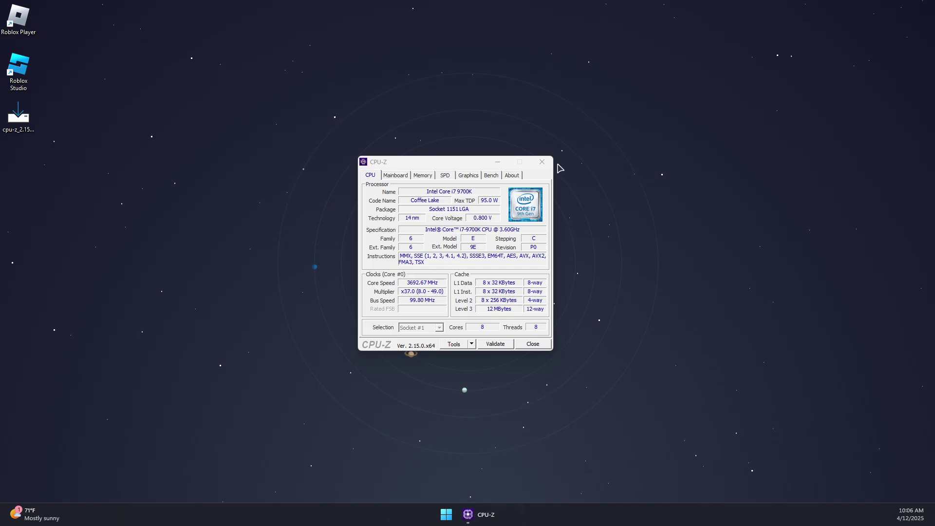
{"action": "left_click", "coordinate": [542, 162]}
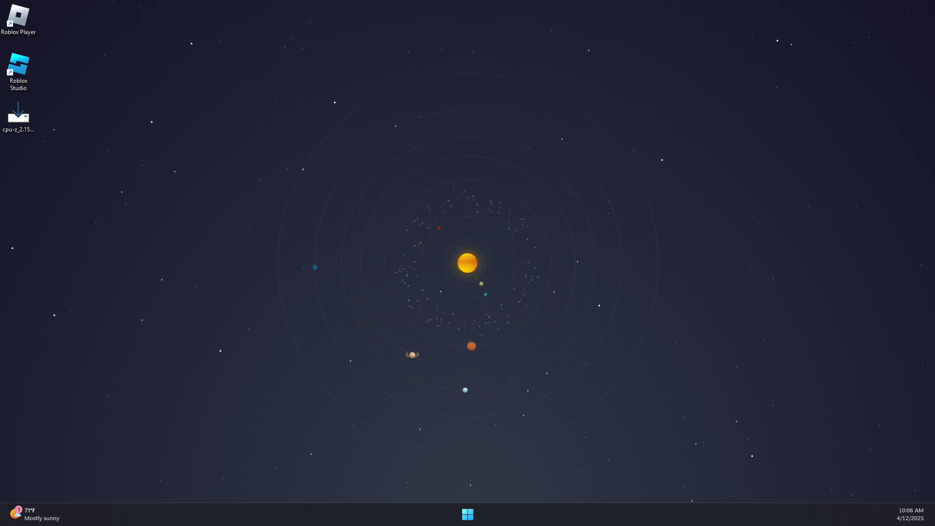